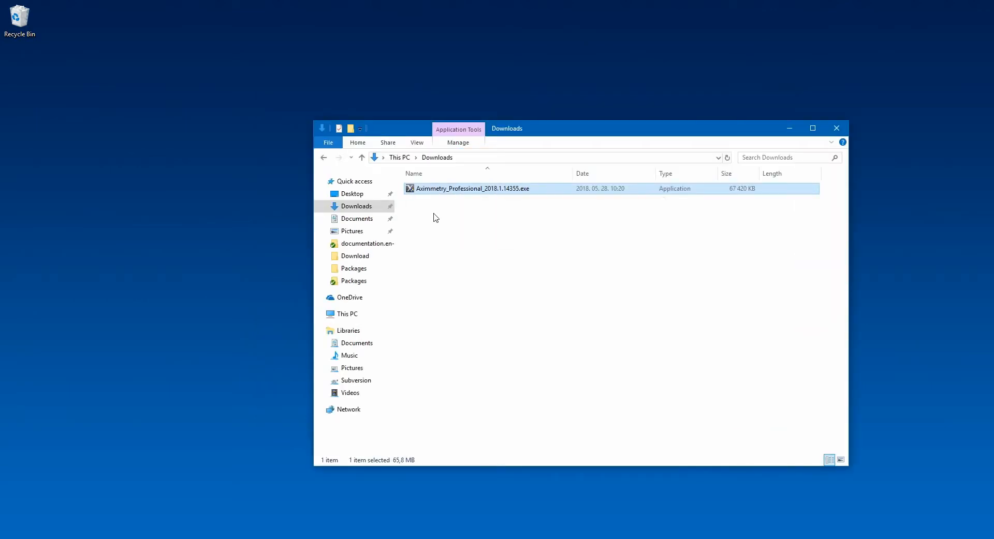
- Launch the Aximmetry_Professional_2018.1.14355.exe installer, accept the license agreement and keep the default installation folder
double_click(469, 188)
left_click(547, 355)
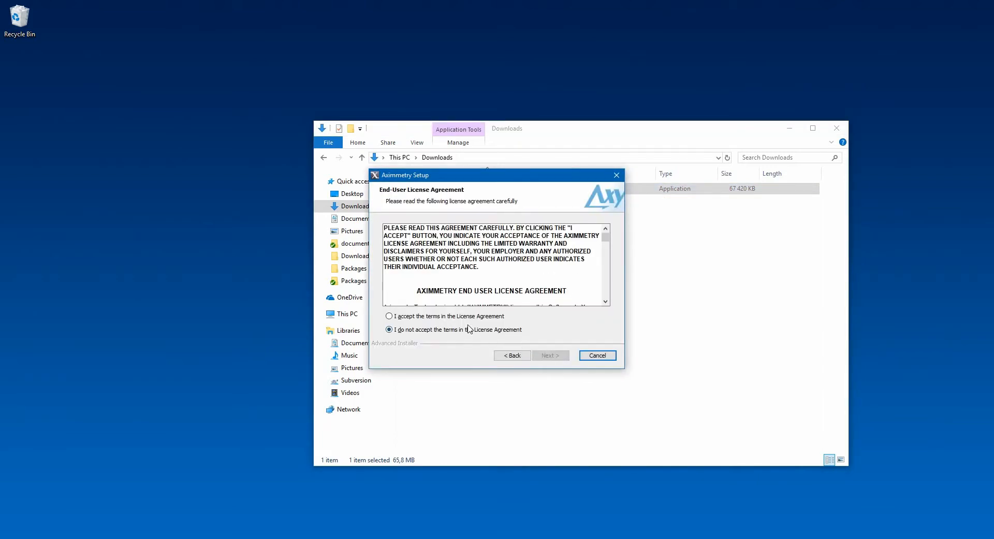
left_click(469, 316)
left_click(549, 355)
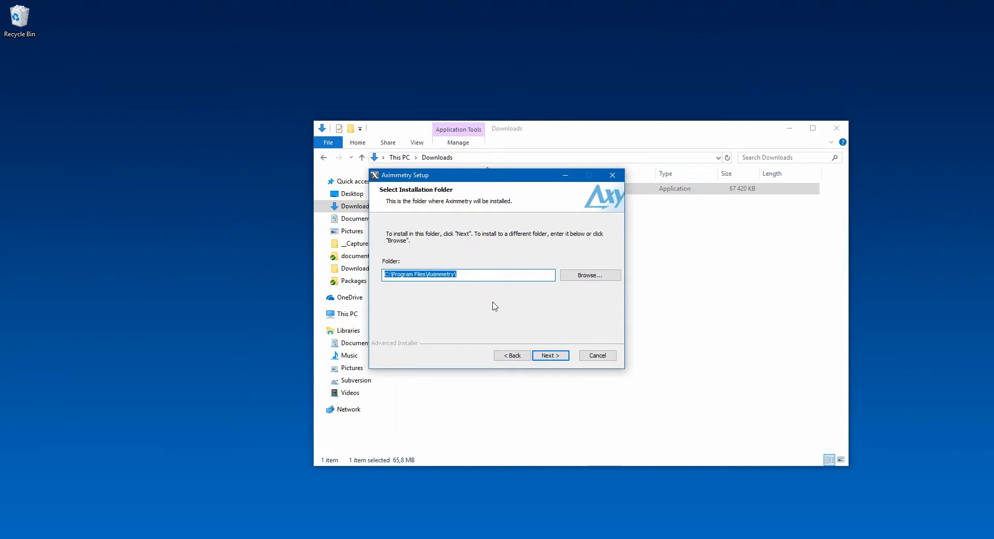
left_click(552, 356)
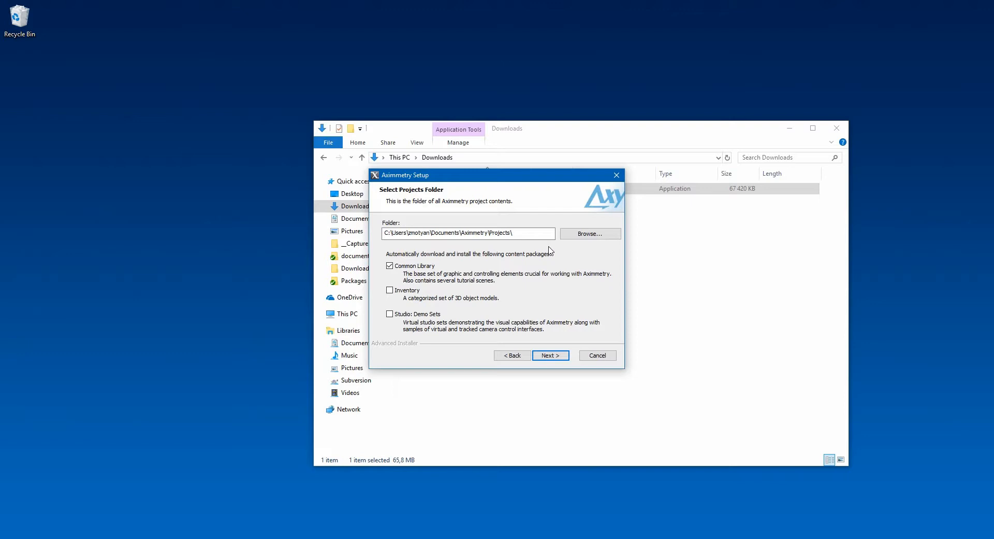
left_click(590, 234)
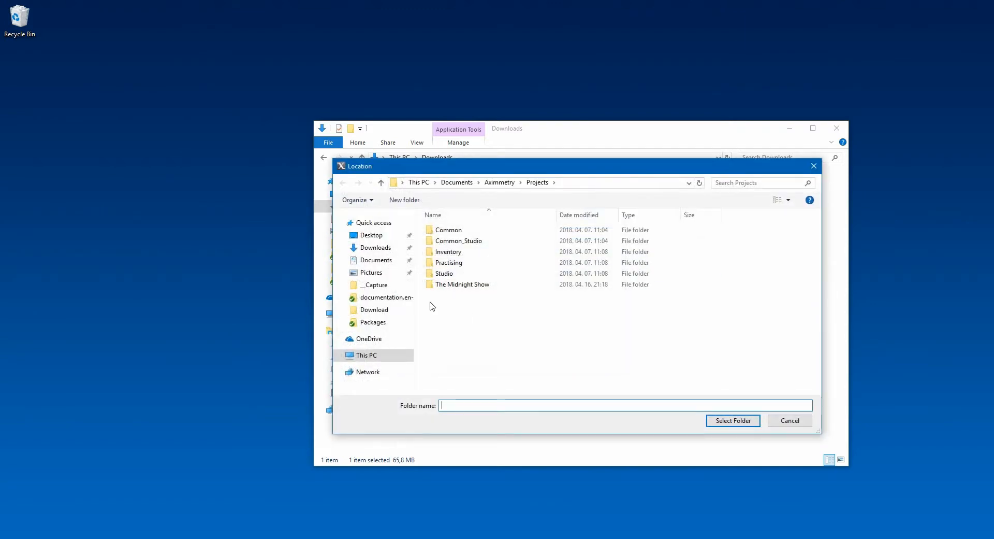
left_click(368, 356)
scroll(517, 334, "down", 3)
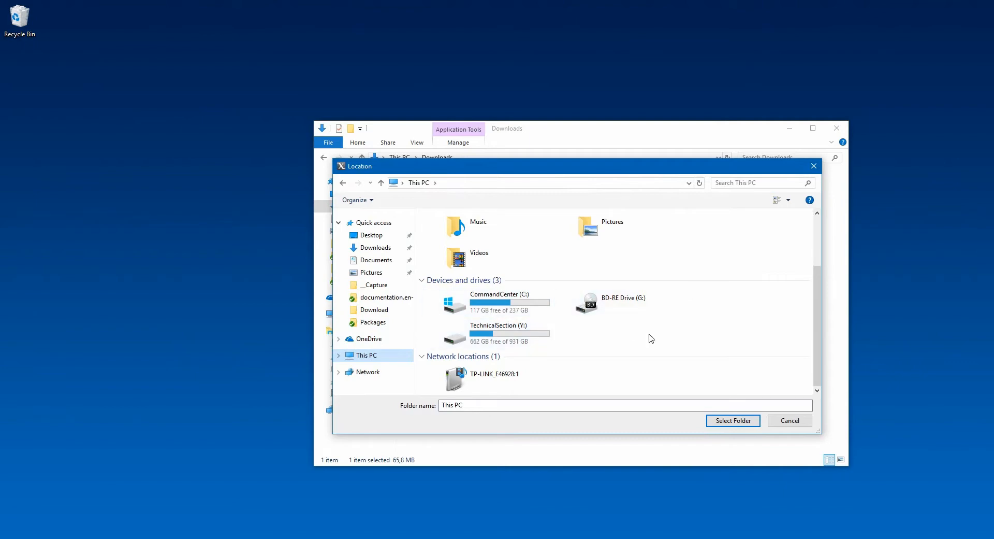
left_click(789, 420)
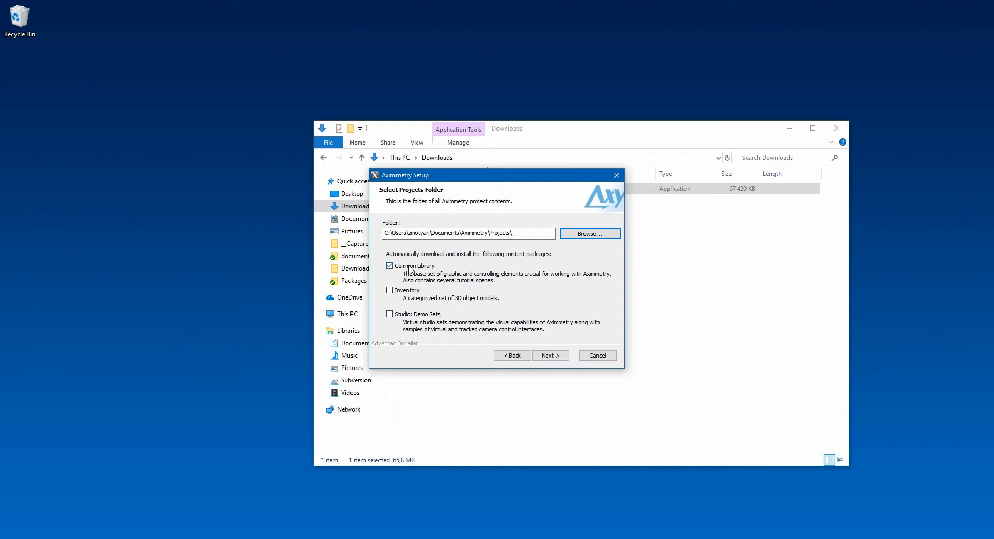
- Add the Inventory content package alongside the Common Library and start the Aximmetry installation
left_click(407, 290)
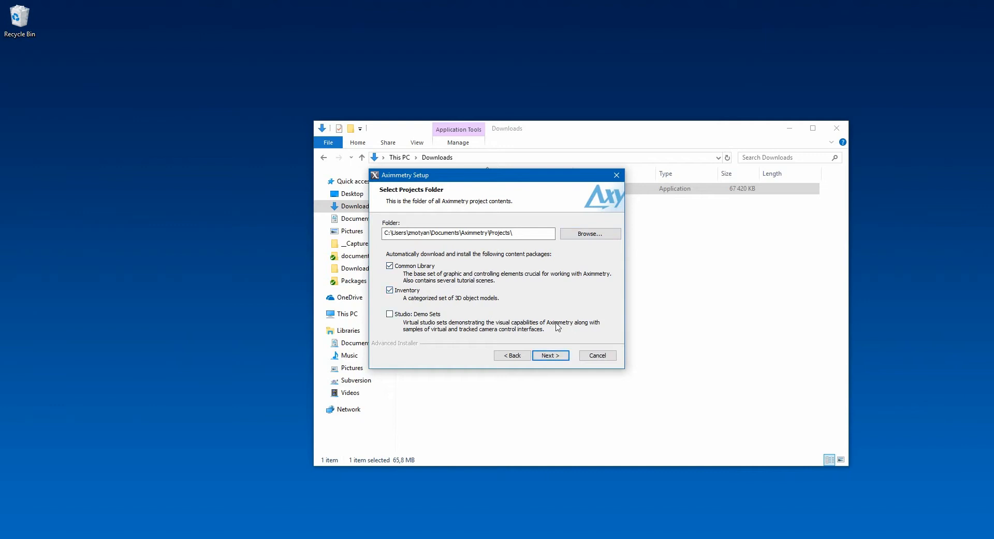
left_click(551, 355)
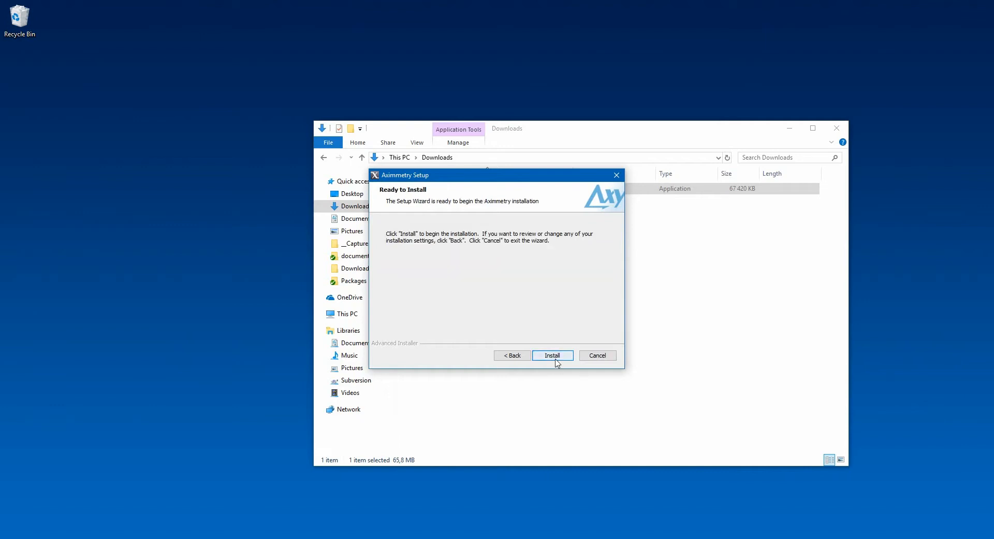
left_click(553, 356)
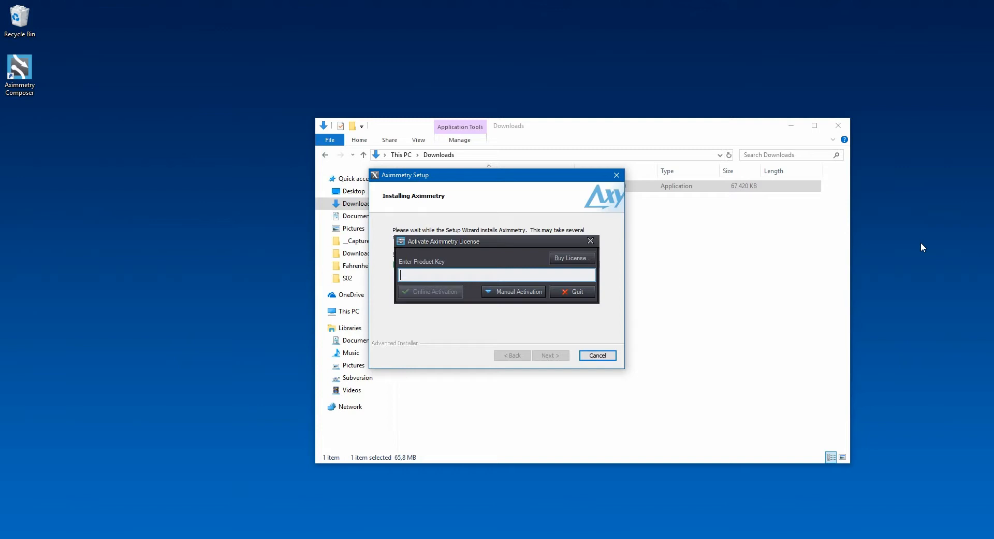
- Paste the product key, activate the license online and finish the setup wizard
left_click(489, 239)
key("ctrl+v")
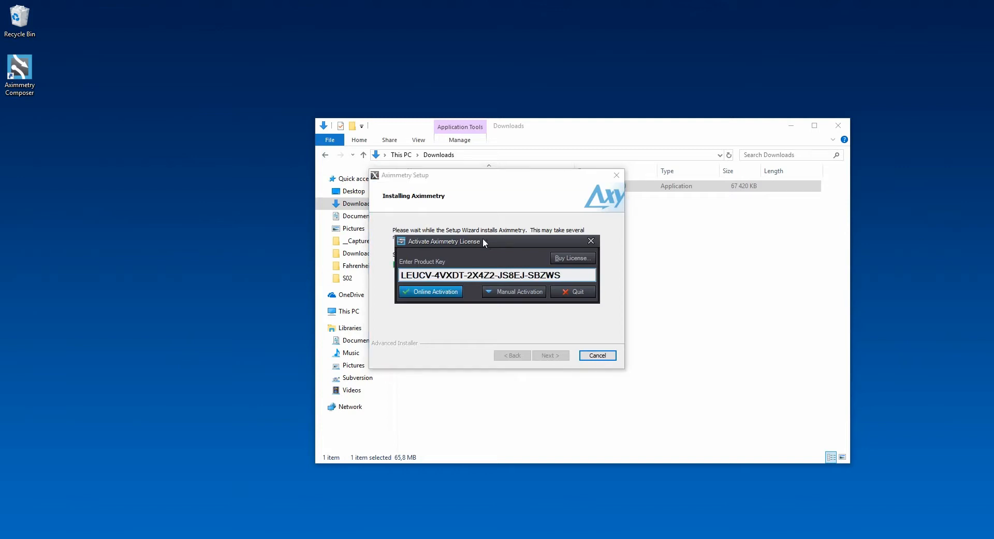
left_click(438, 293)
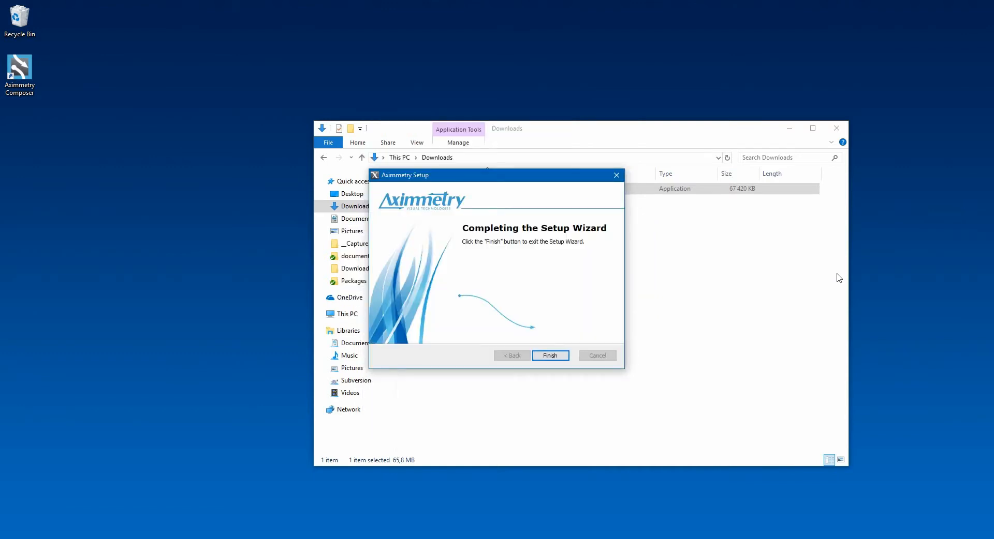
left_click(548, 356)
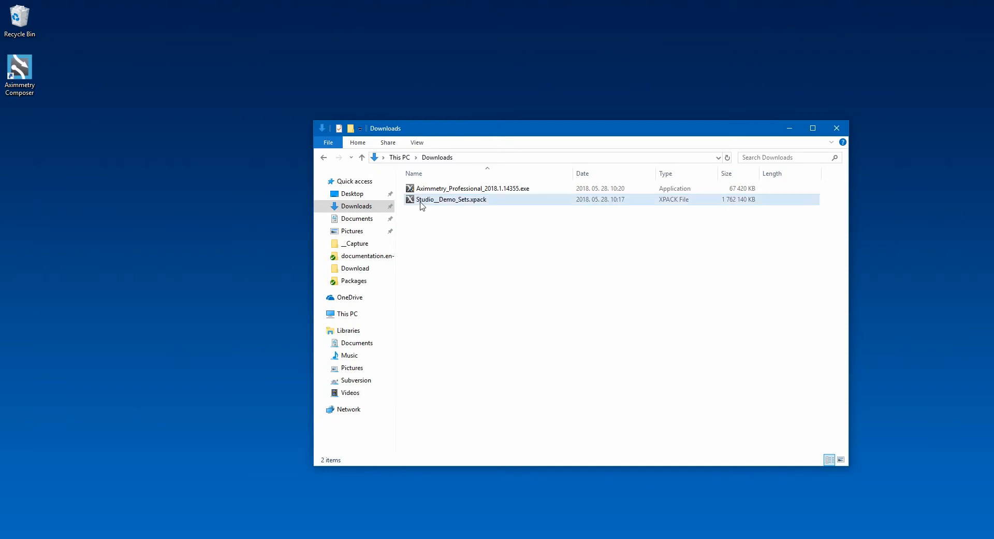
- Open the Studio__Demo_Sets.xpack package from Downloads and preview its News Room compositions
double_click(486, 200)
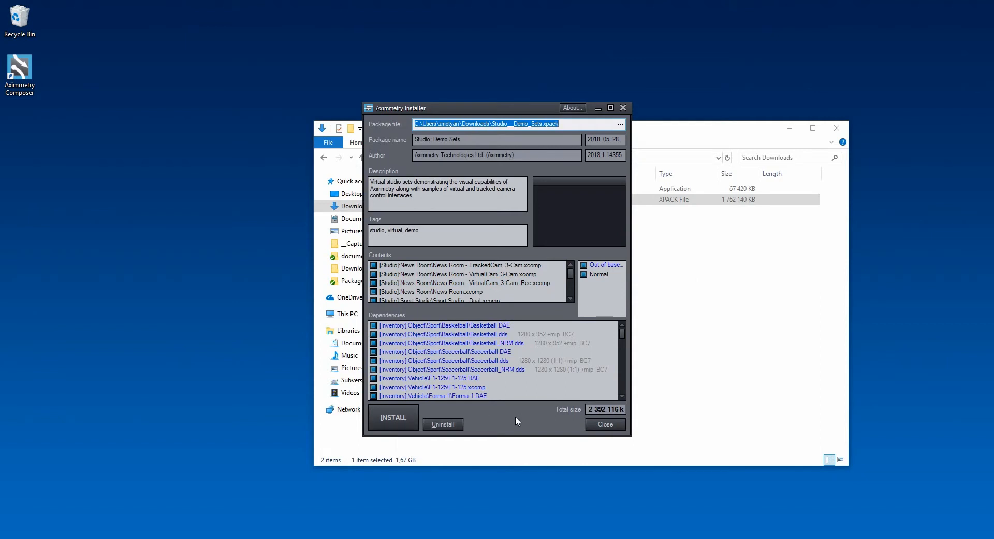
left_click(450, 266)
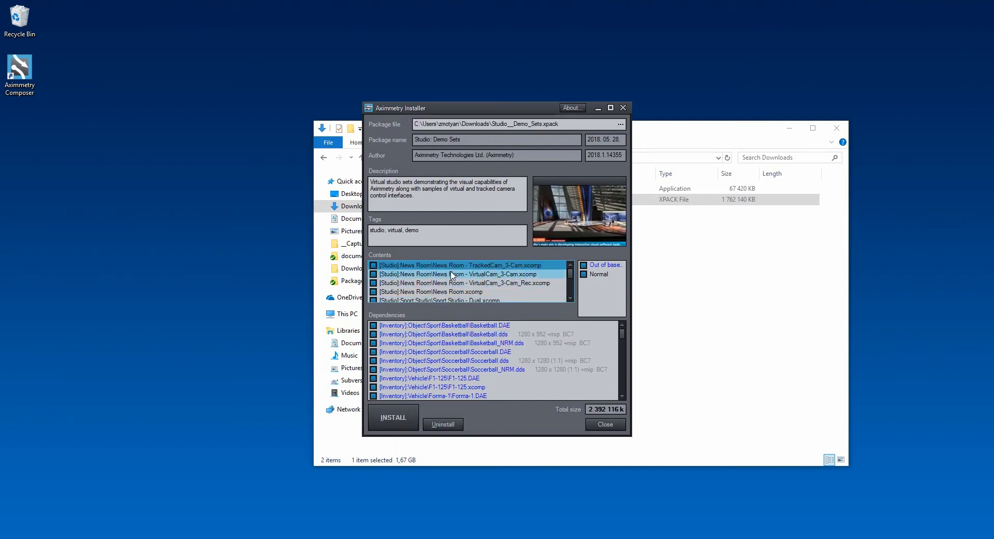
left_click(450, 274)
left_click(452, 283)
left_click(453, 291)
left_click(455, 282)
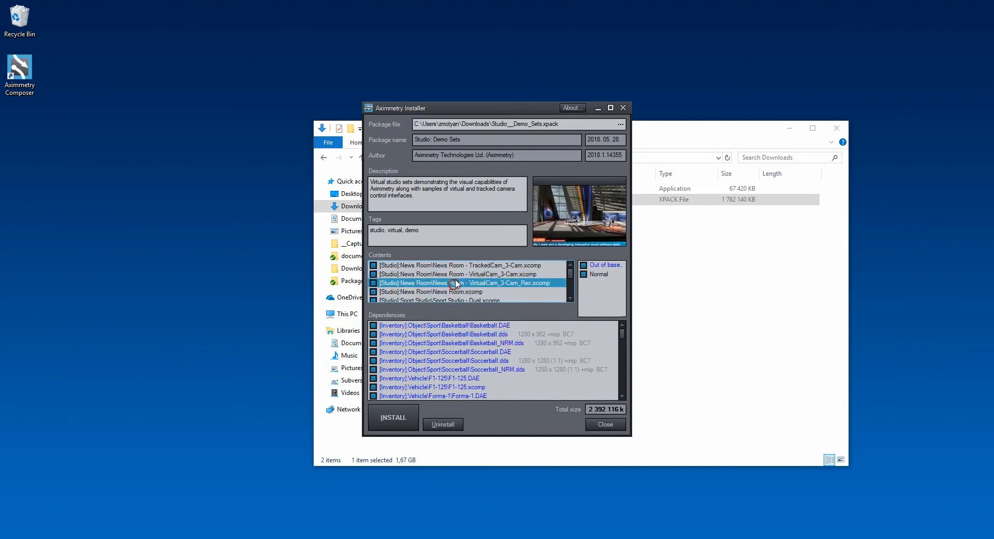
left_click(455, 274)
left_click(457, 265)
left_click(460, 274)
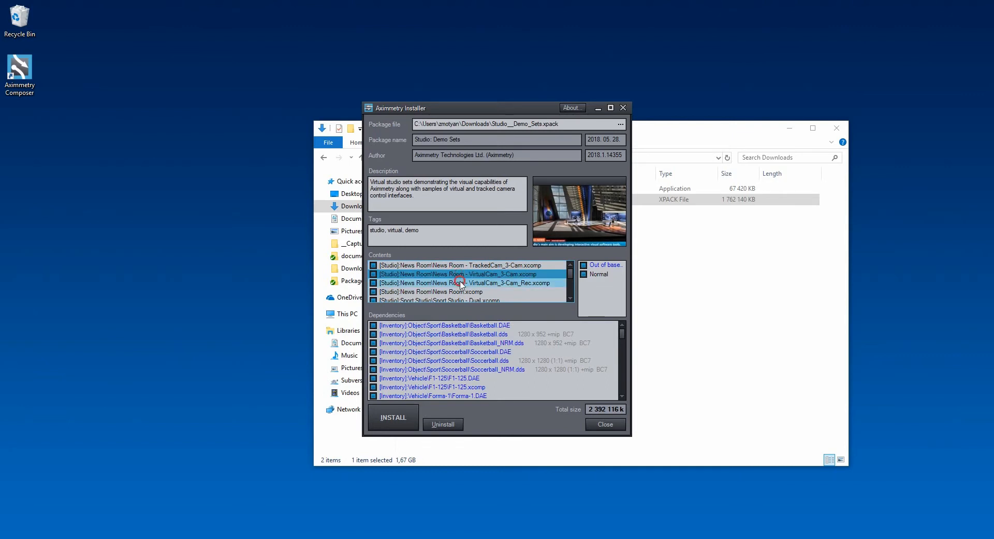
left_click(461, 283)
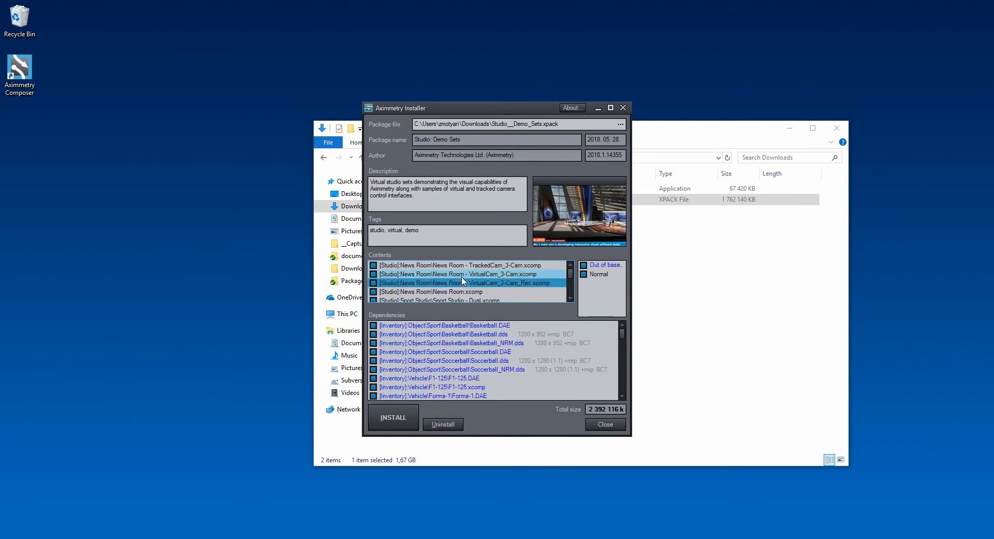
left_click(464, 275)
left_click(466, 265)
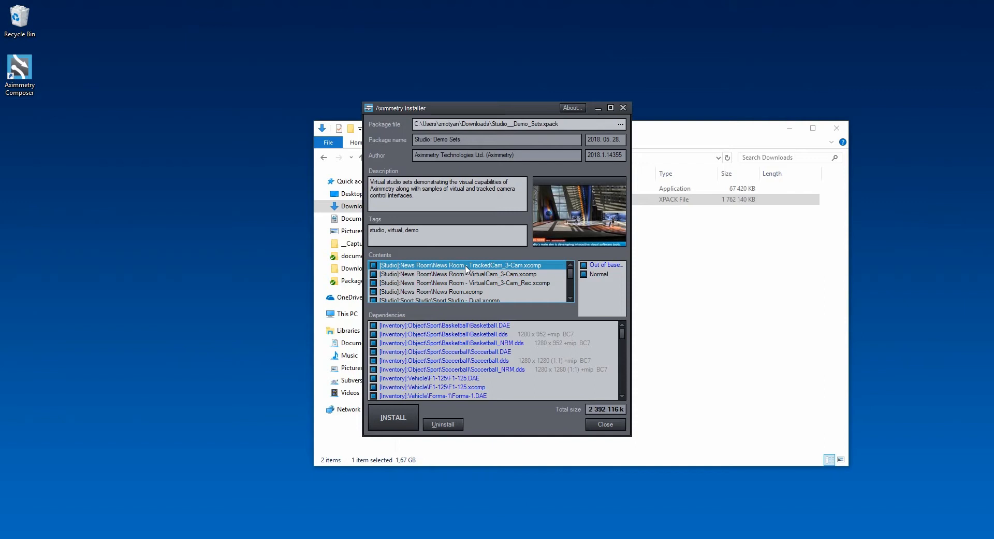
- Preview the Sport Studio and Talk Show compositions in the package contents
scroll(470, 267, "down", 1)
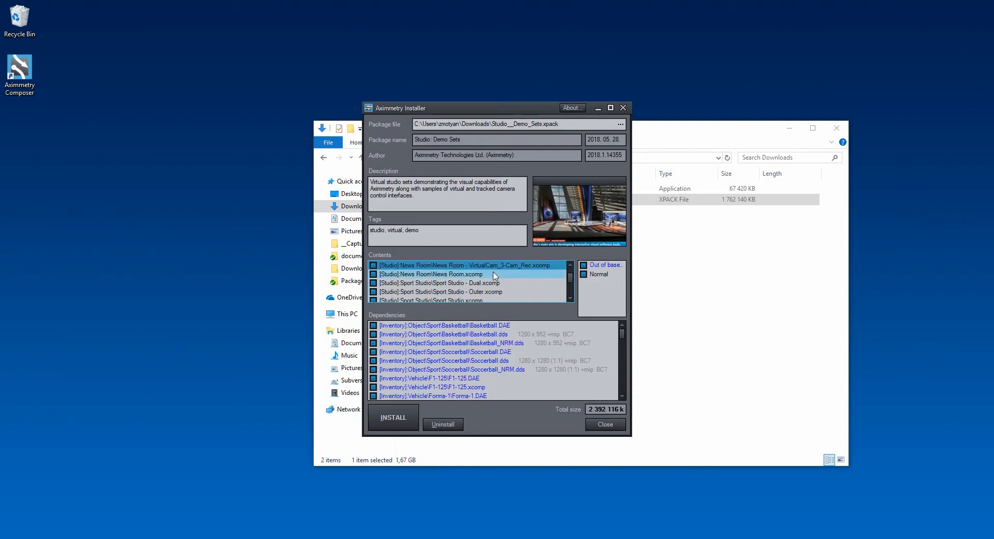
left_click(460, 283)
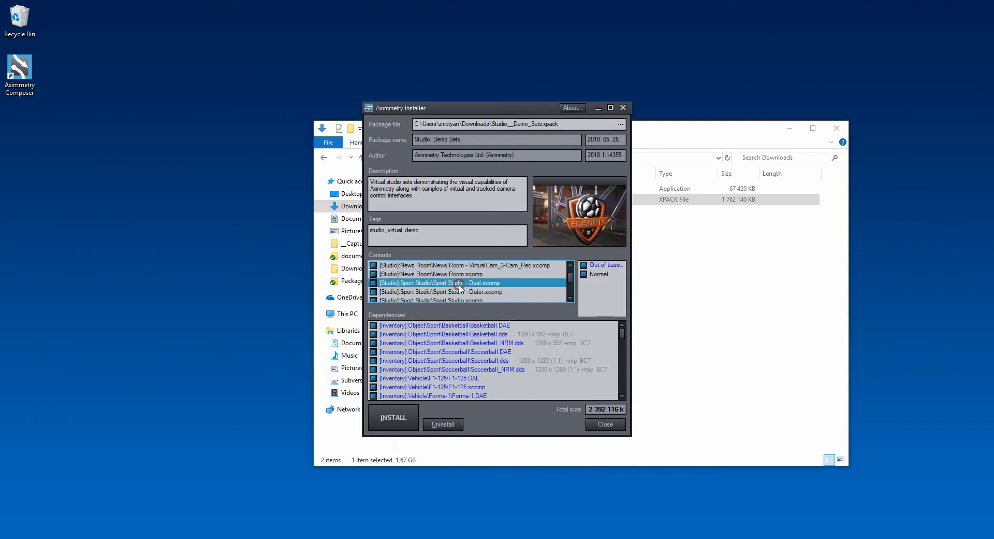
scroll(460, 285, "down", 1)
left_click(461, 284)
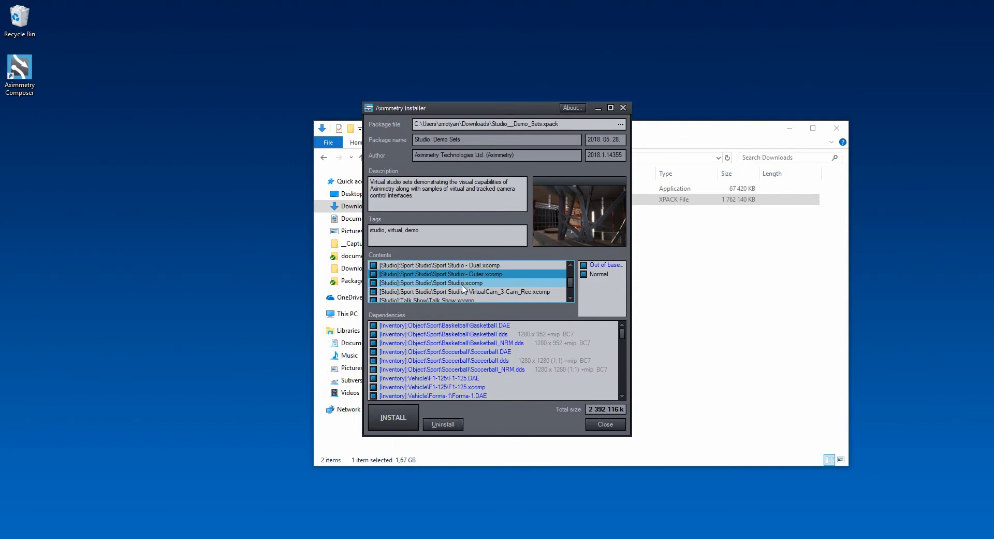
scroll(462, 286, "down", 1)
left_click(463, 291)
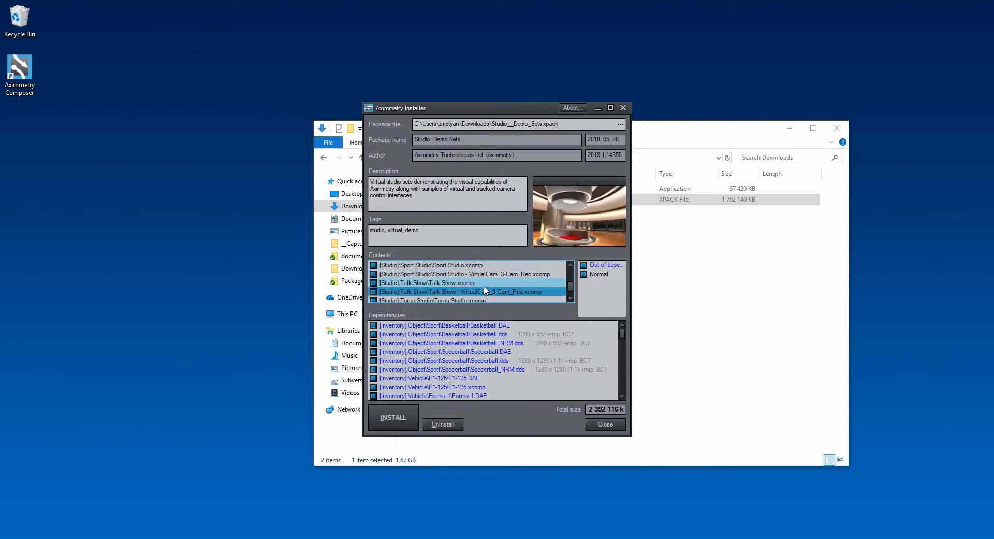
scroll(484, 290, "up", 3)
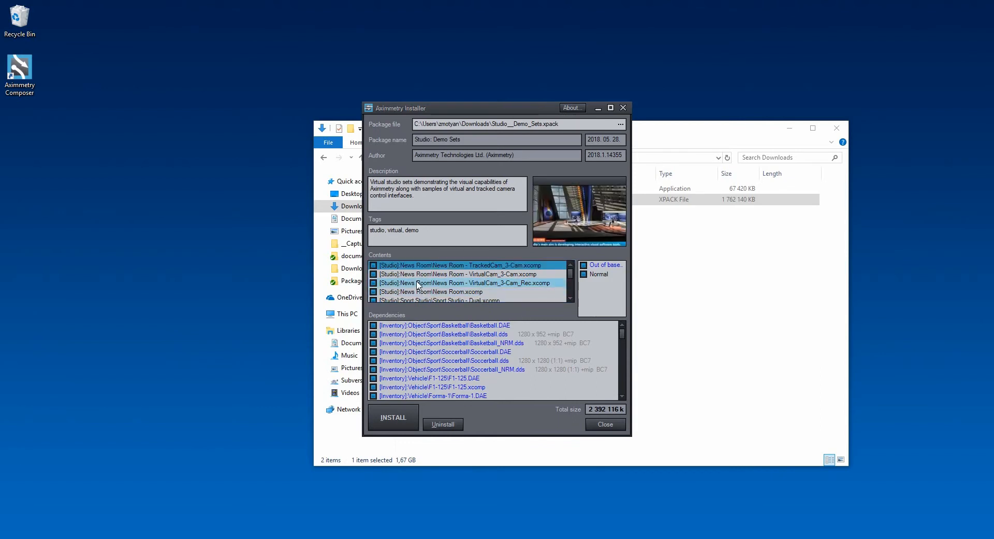
- Exclude the four News Room compositions from the package contents to install
left_click(373, 265)
left_click(373, 274)
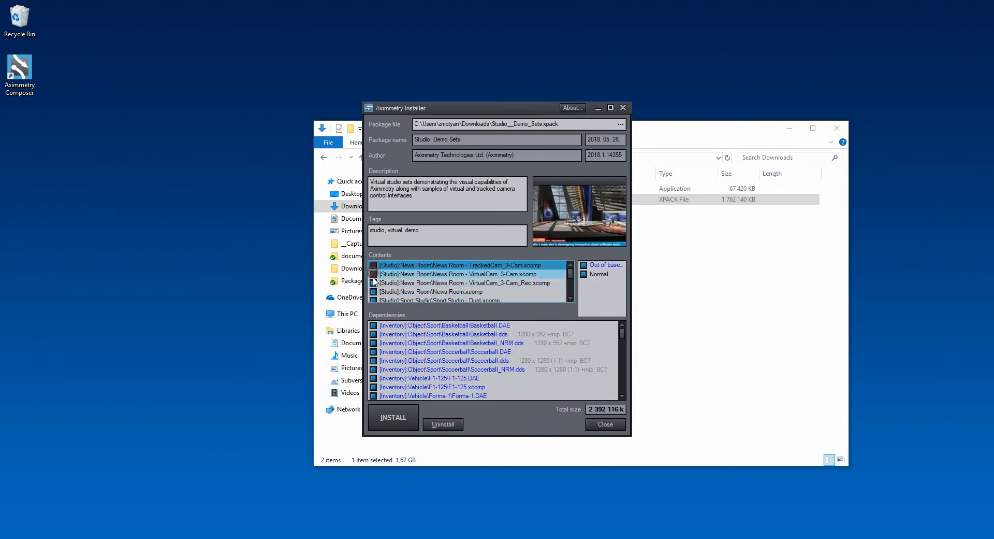
left_click(373, 282)
left_click(373, 291)
scroll(428, 284, "down", 1)
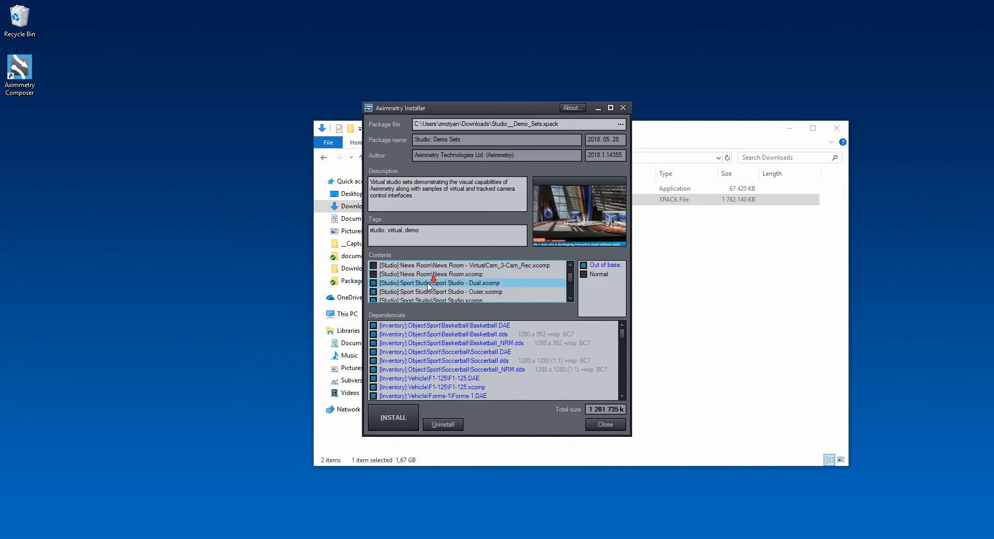
scroll(428, 283, "up", 2)
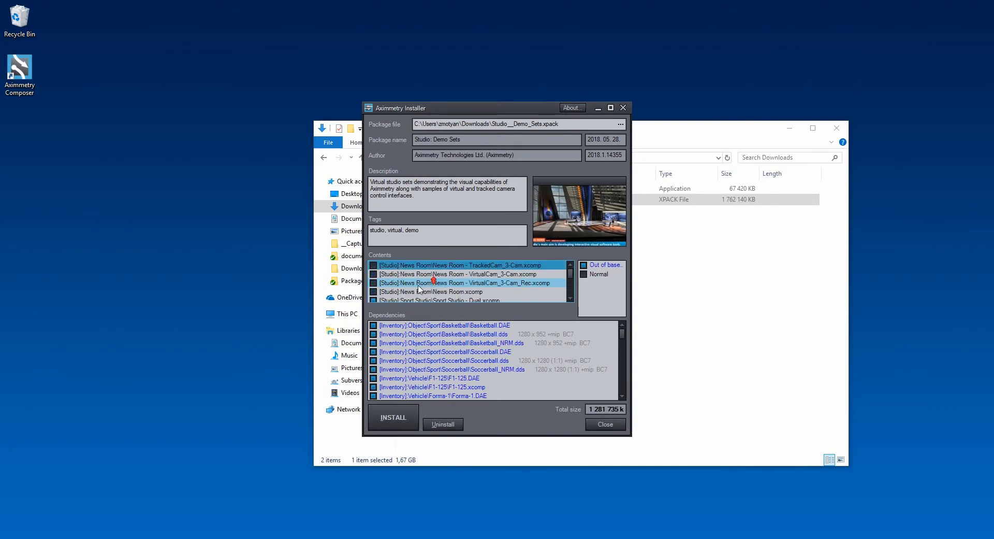
- Temporarily re-include News Room.xcomp and News Room - VirtualCam_3-Cam_Rec.xcomp to inspect their dependencies
left_click(373, 290)
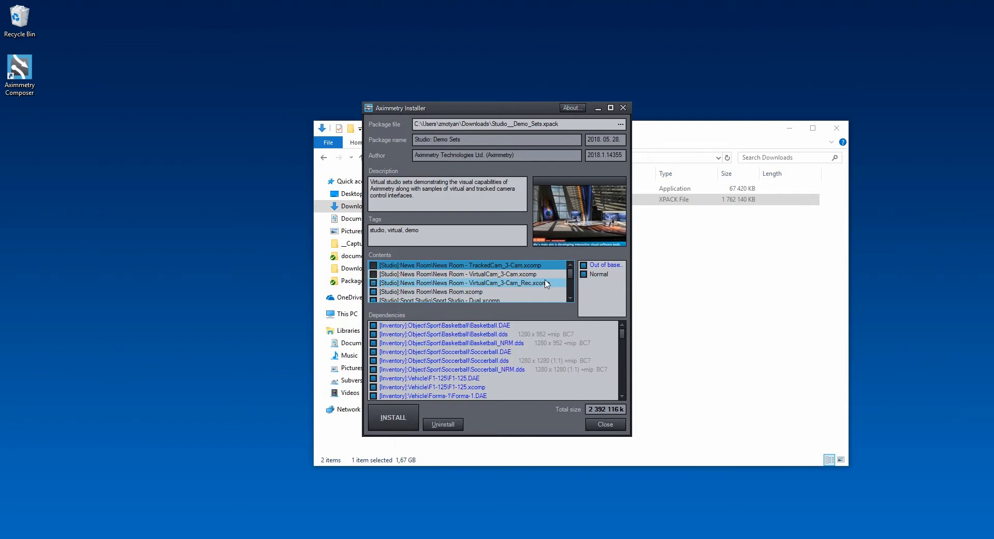
mouse_move(539, 357)
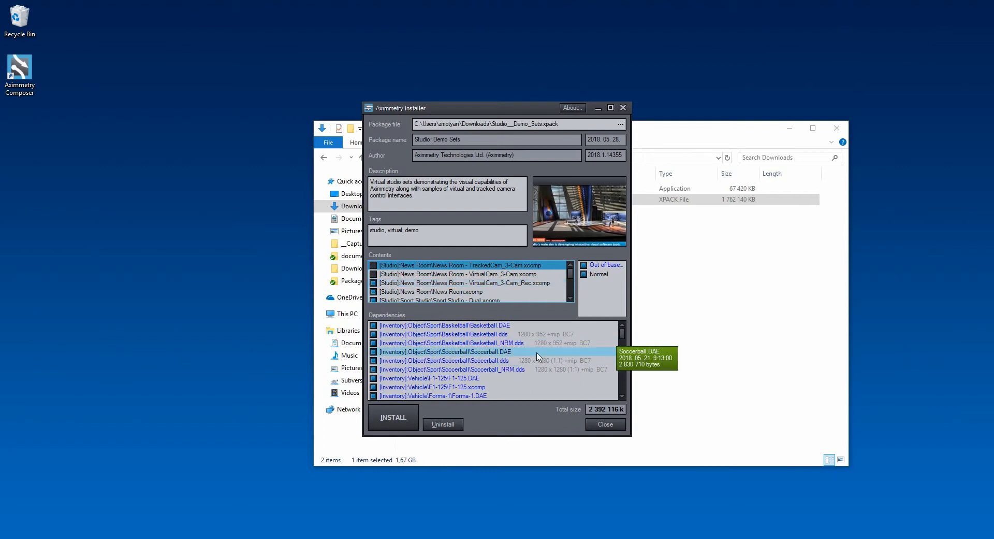
scroll(507, 359, "down", 3)
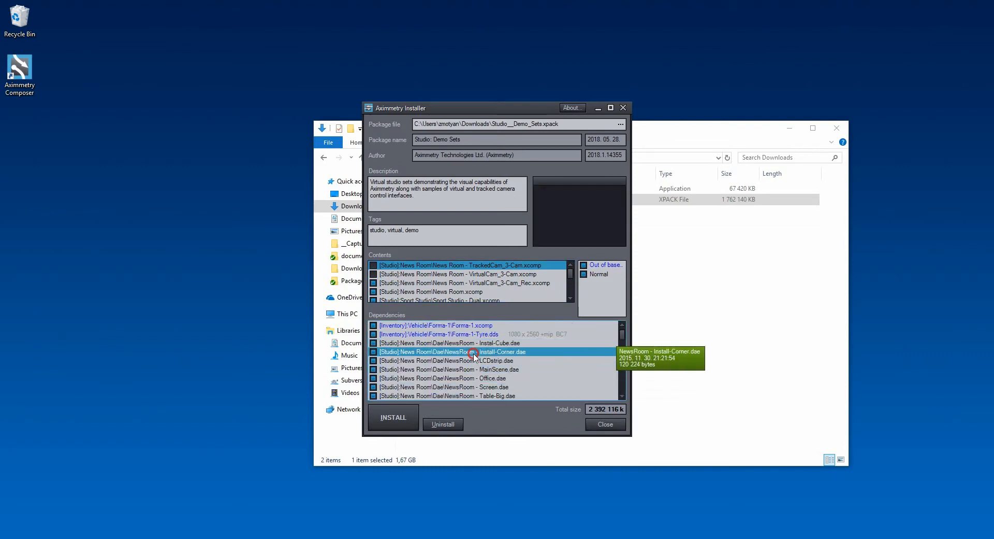
scroll(474, 355, "down", 2)
left_click(374, 283)
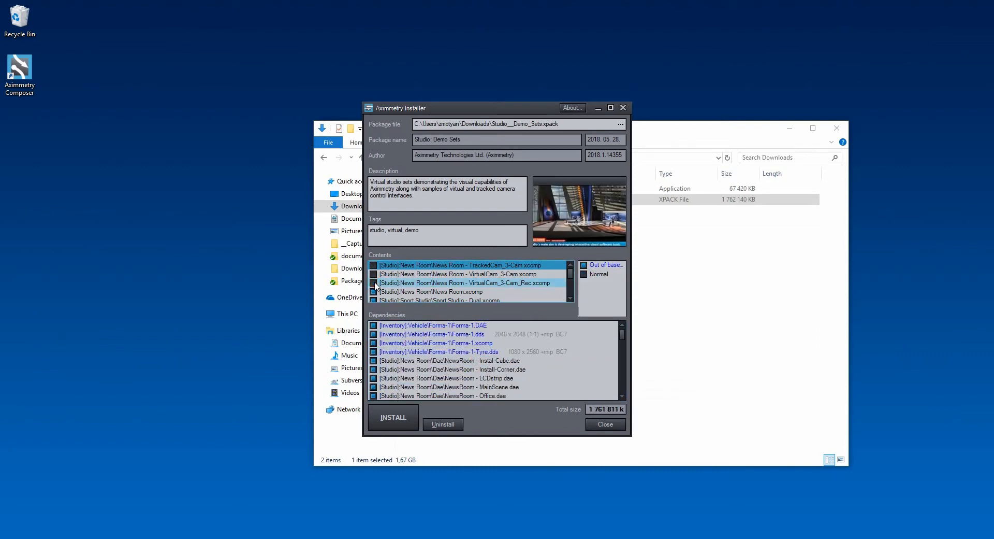
left_click(374, 291)
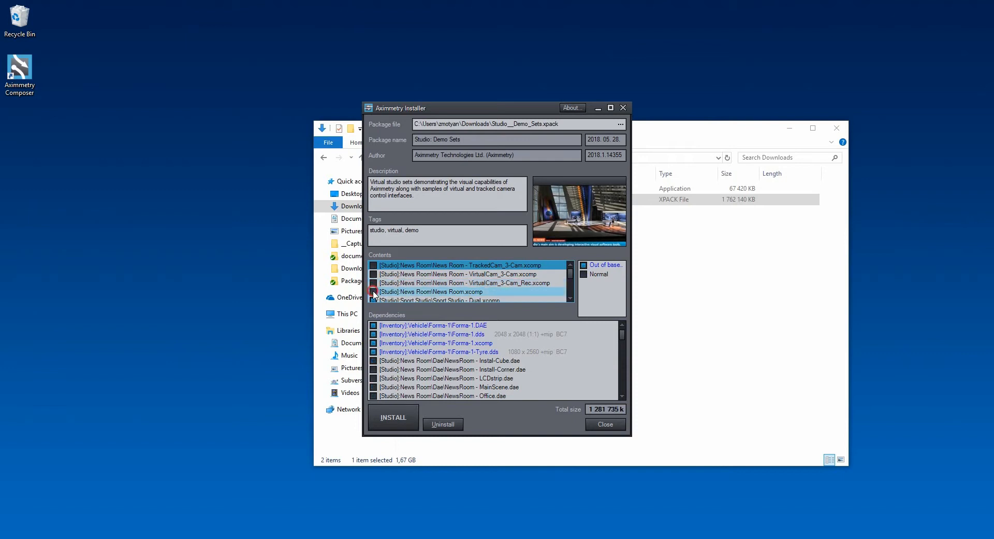
- Examine the News Room files in the dependencies while switching News Room.xcomp on and off
scroll(422, 373, "down", 3)
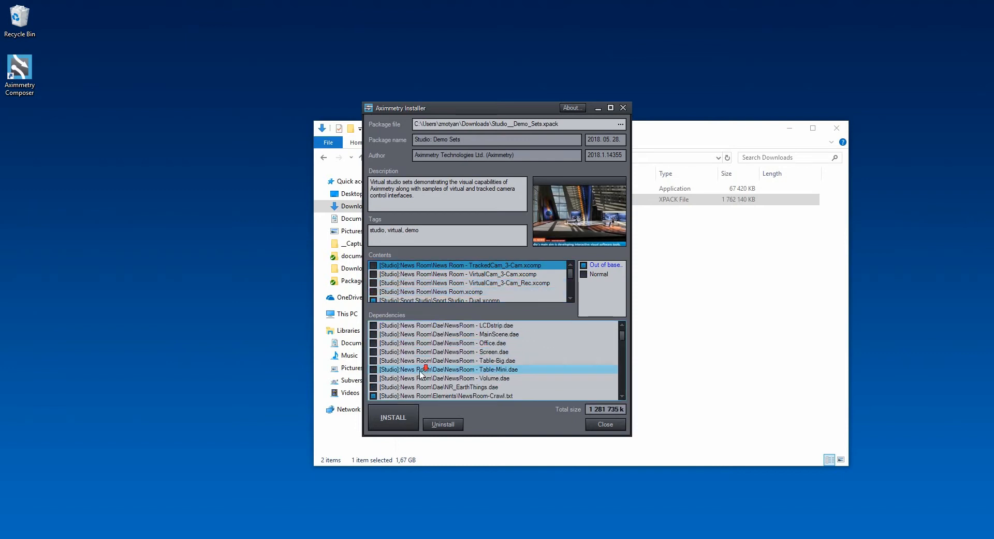
scroll(422, 373, "up", 2)
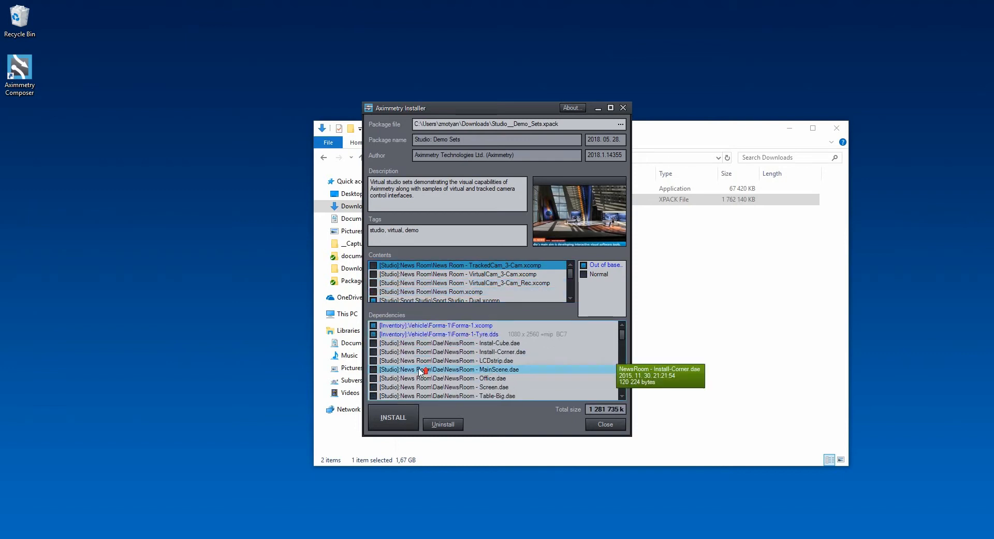
left_click(373, 292)
left_click(374, 292)
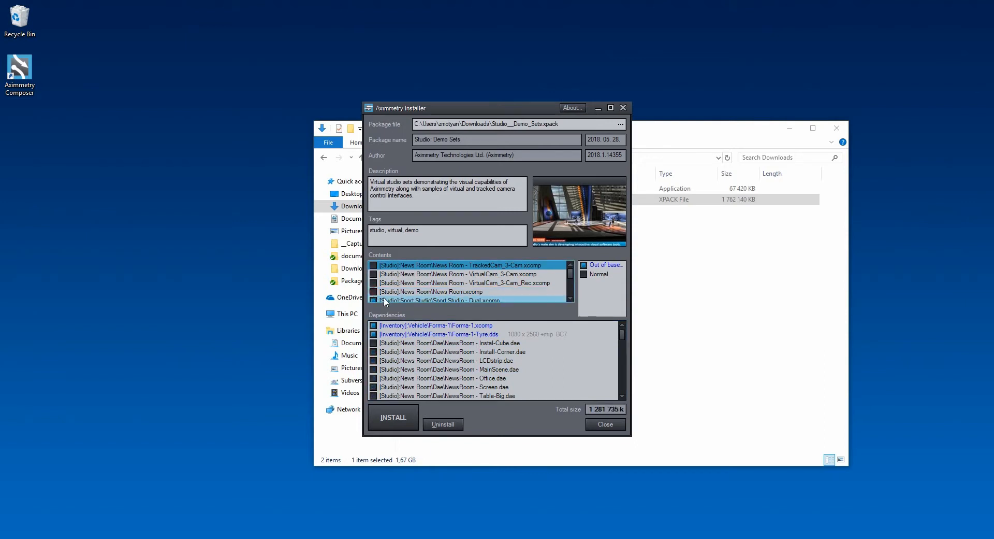
left_click(445, 353)
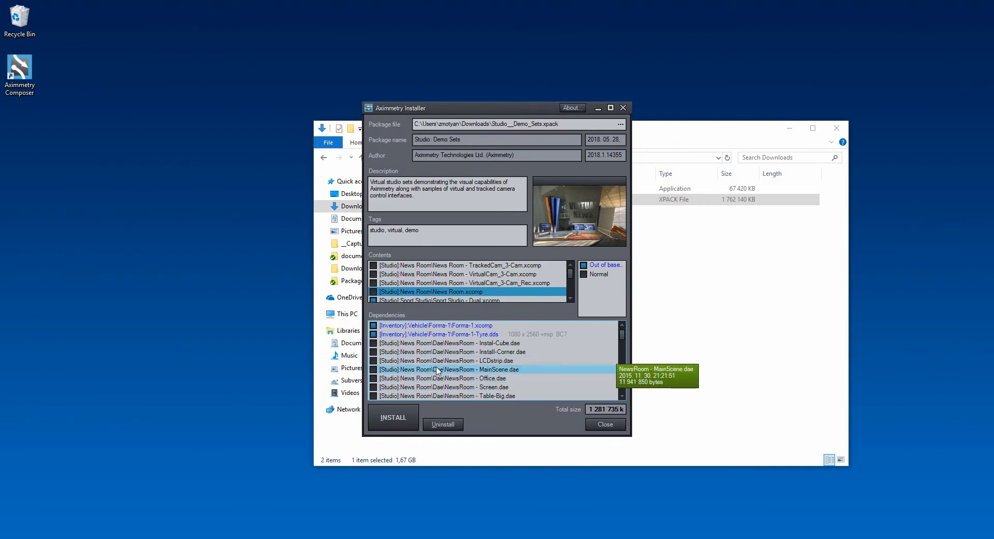
- Individually include the NewsRoom LCDstrip.dae, MainScene.dae and Office.dae files in the dependencies
scroll(437, 370, "down", 1)
scroll(437, 370, "up", 1)
left_click(373, 360)
left_click(373, 369)
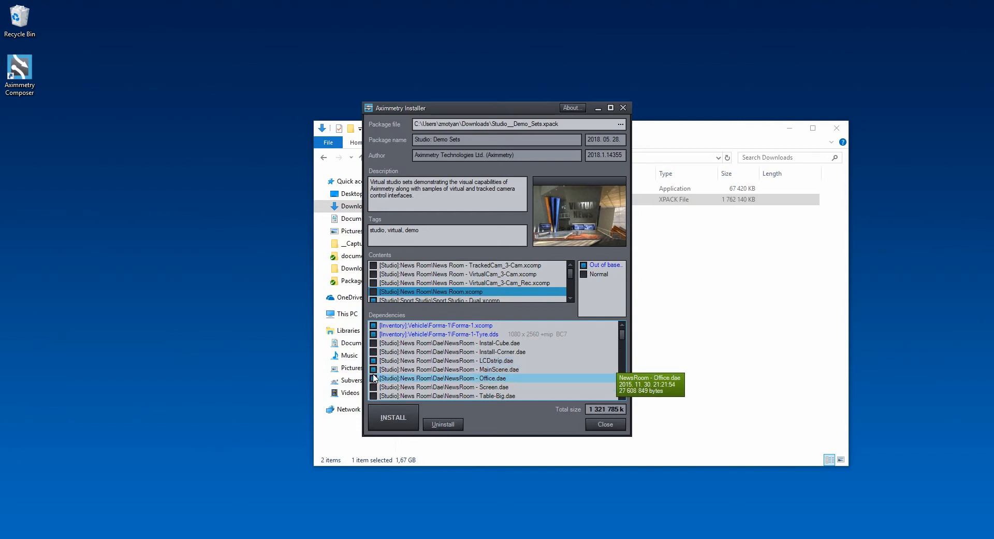
left_click(374, 369)
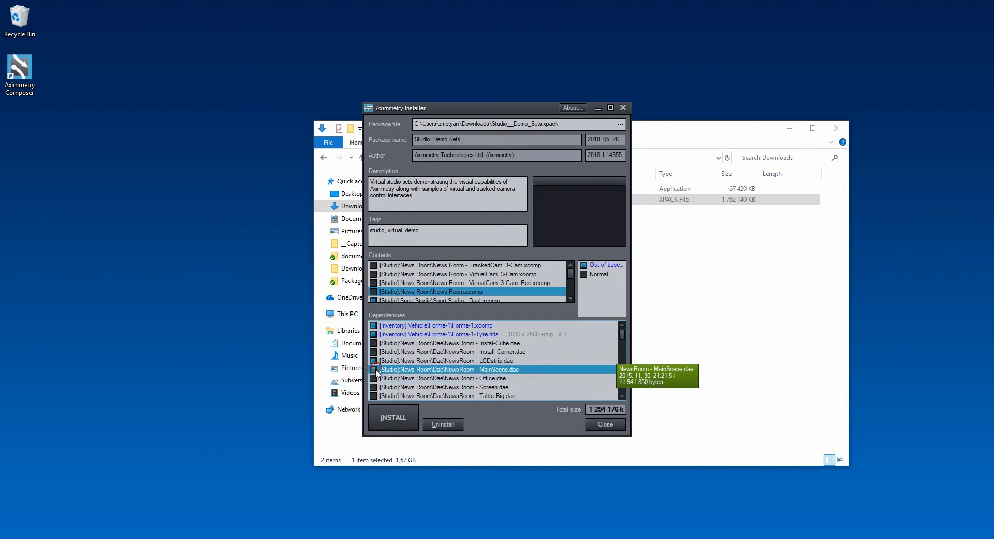
left_click(373, 368)
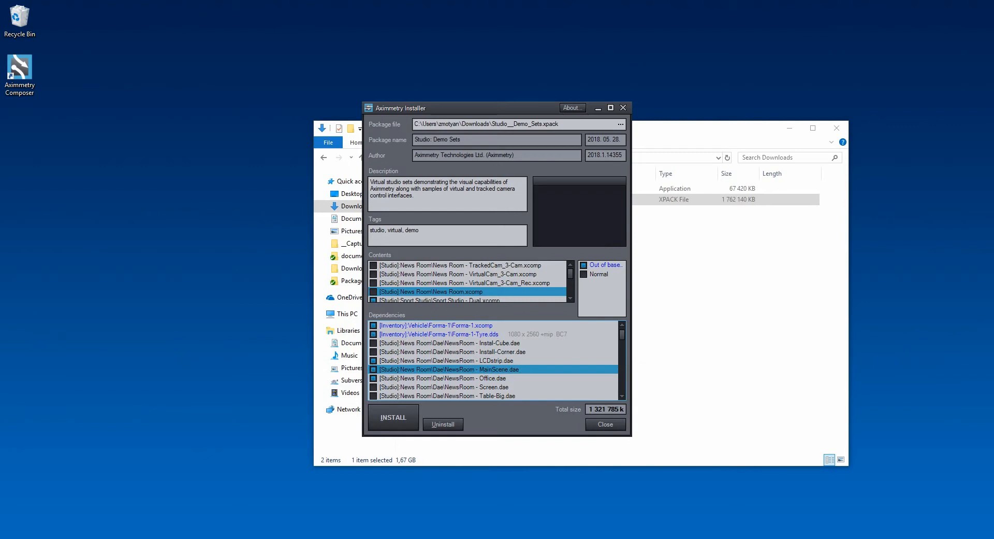
- Preview the News Room - VirtualCam_3-Cam_Rec.xcomp and News Room - VirtualCam_3-Cam.xcomp compositions in the package contents
left_click(533, 283)
left_click(527, 275)
left_click(527, 280)
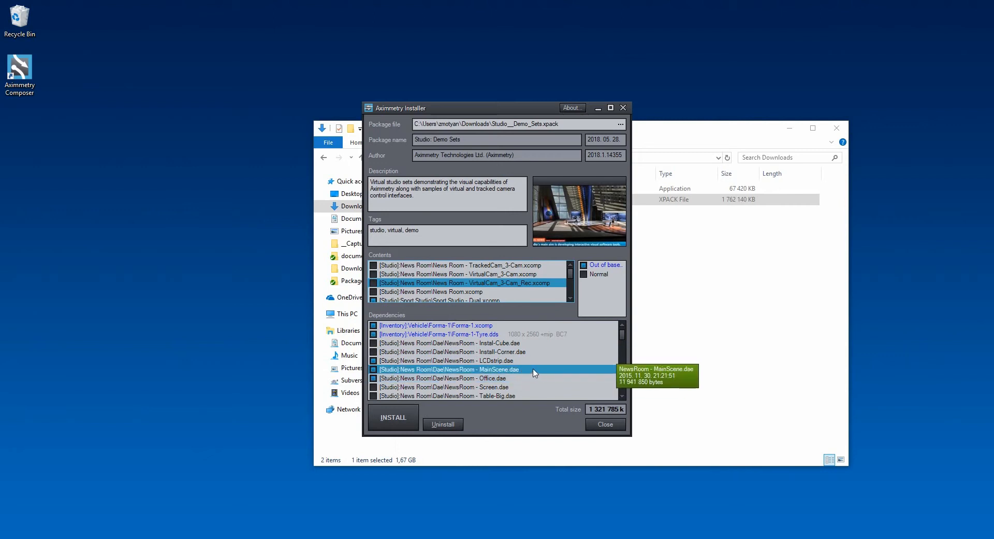
left_click(466, 275)
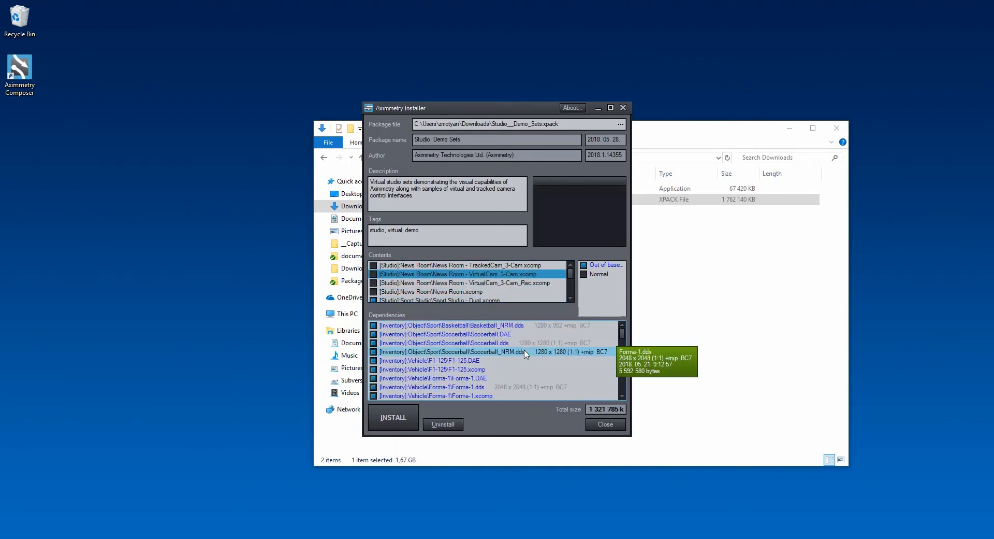
- Examine the Inventory dependencies highlighted in blue, such as the Basketball, Soccerball and Forma-1 files, against the NewsRoom files
scroll(525, 353, "up", 1)
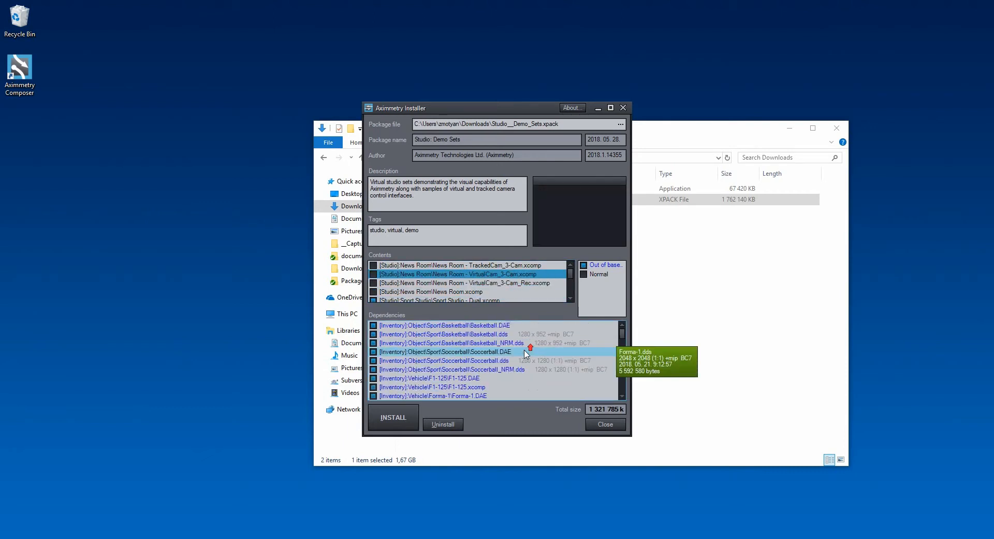
left_click(451, 351)
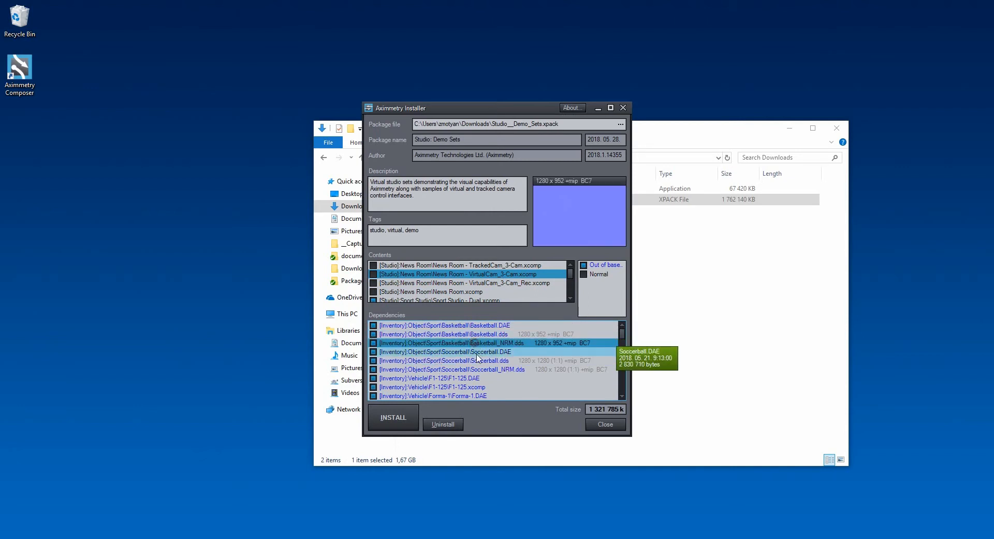
scroll(479, 370, "down", 3)
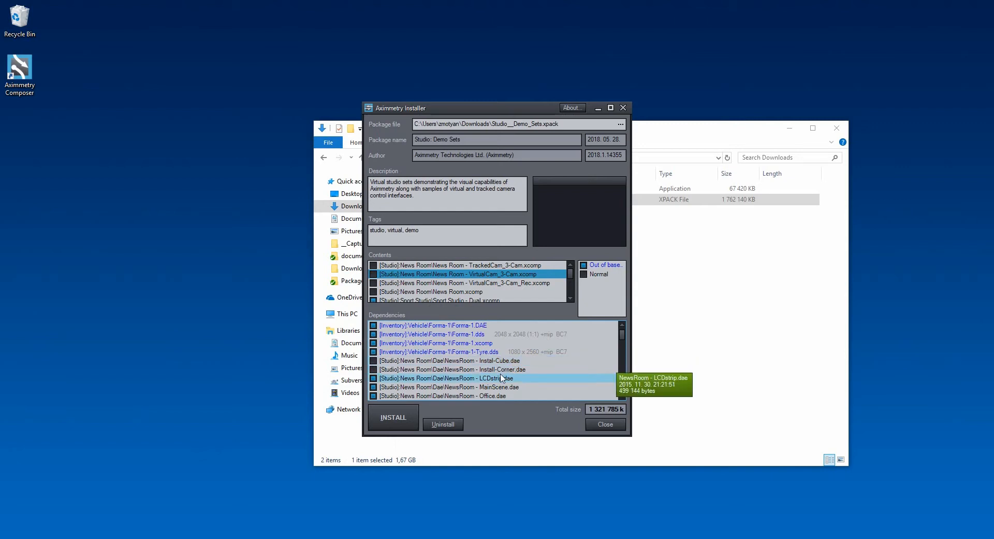
scroll(501, 376, "down", 1)
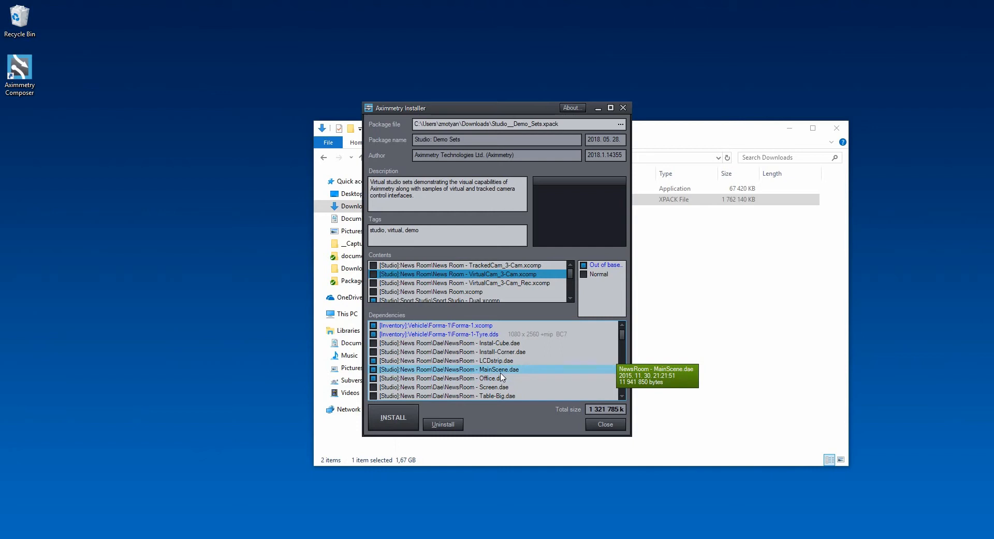
scroll(501, 376, "up", 2)
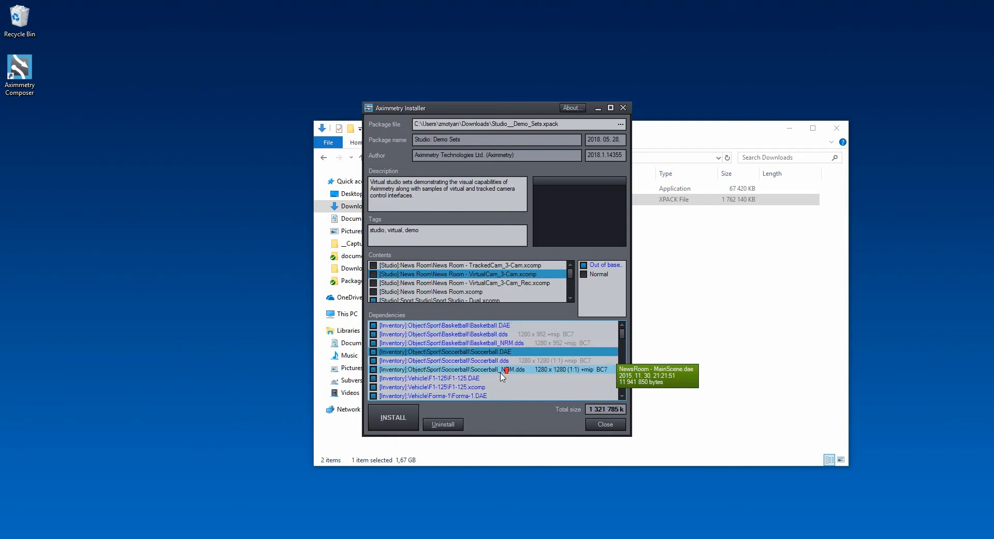
scroll(501, 374, "down", 1)
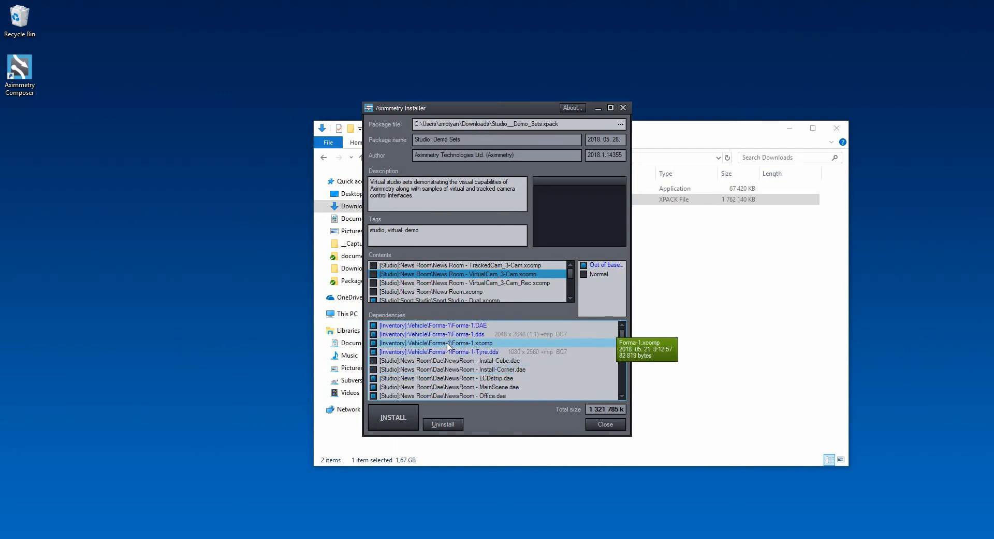
scroll(451, 350, "up", 2)
scroll(452, 350, "down", 2)
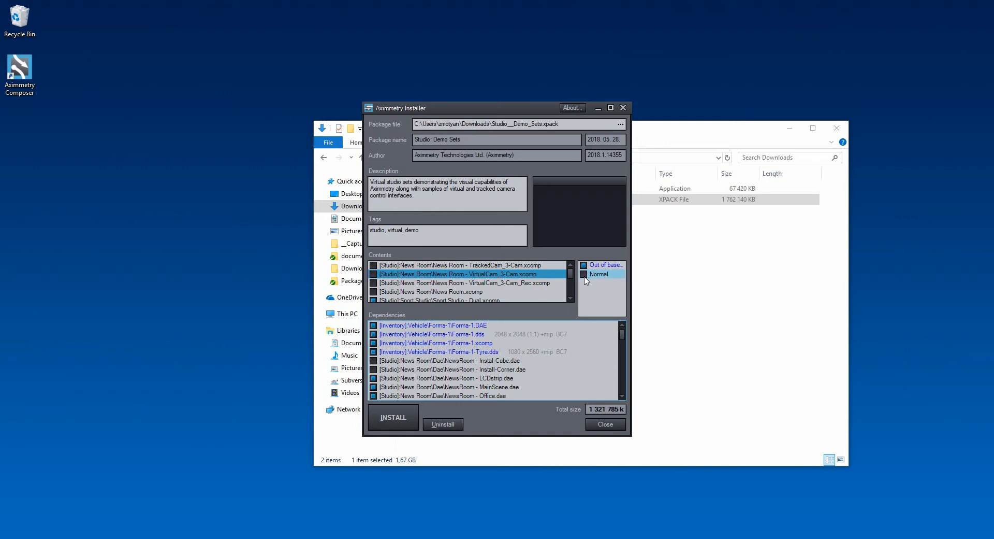
- Try switching the Normal and Out of base item categories on and off for the package
left_click(583, 274)
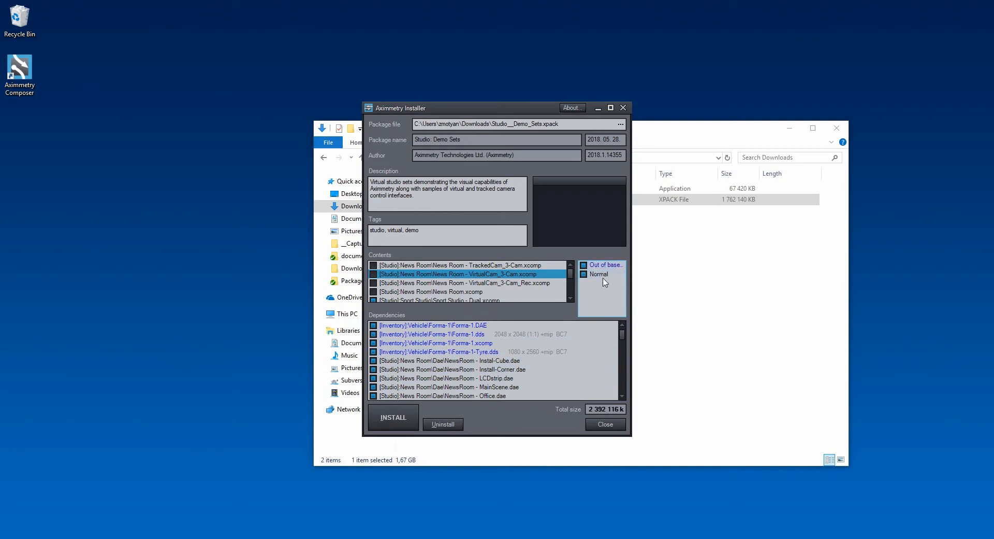
left_click(584, 274)
left_click(583, 265)
left_click(583, 274)
left_click(583, 265)
left_click(583, 273)
left_click(584, 265)
left_click(584, 274)
left_click(584, 265)
left_click(583, 266)
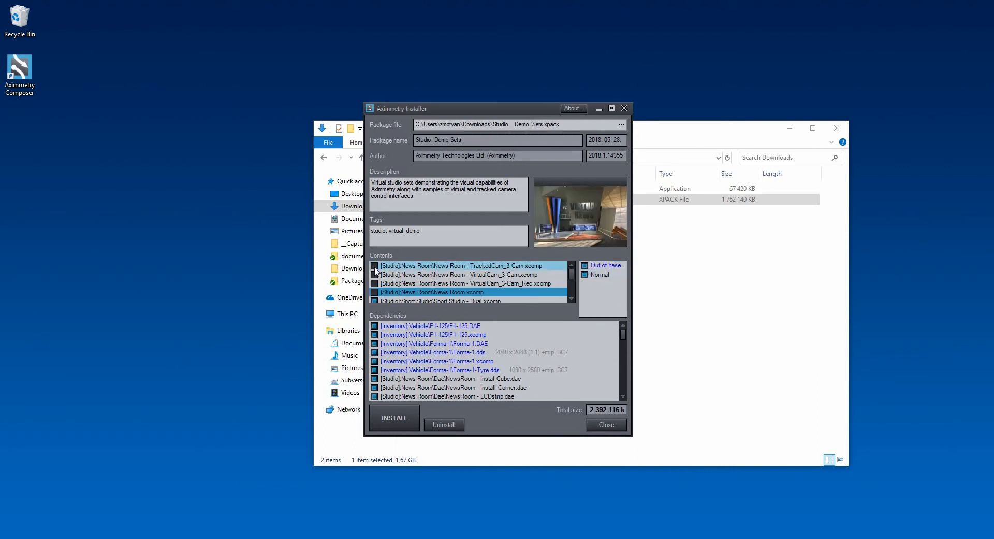
- Include all four News Room compositions in the package contents to install again
left_click(375, 267)
left_click(375, 275)
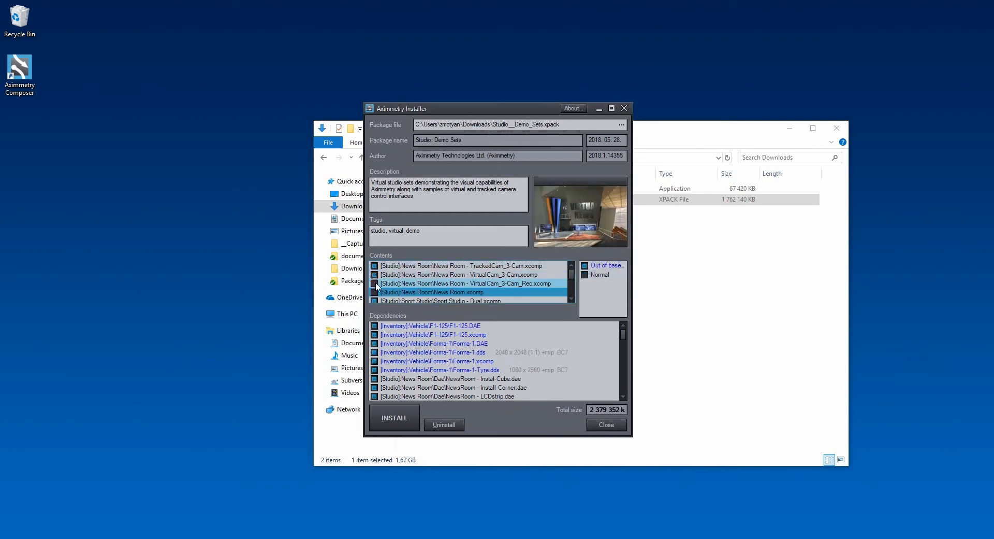
left_click(374, 283)
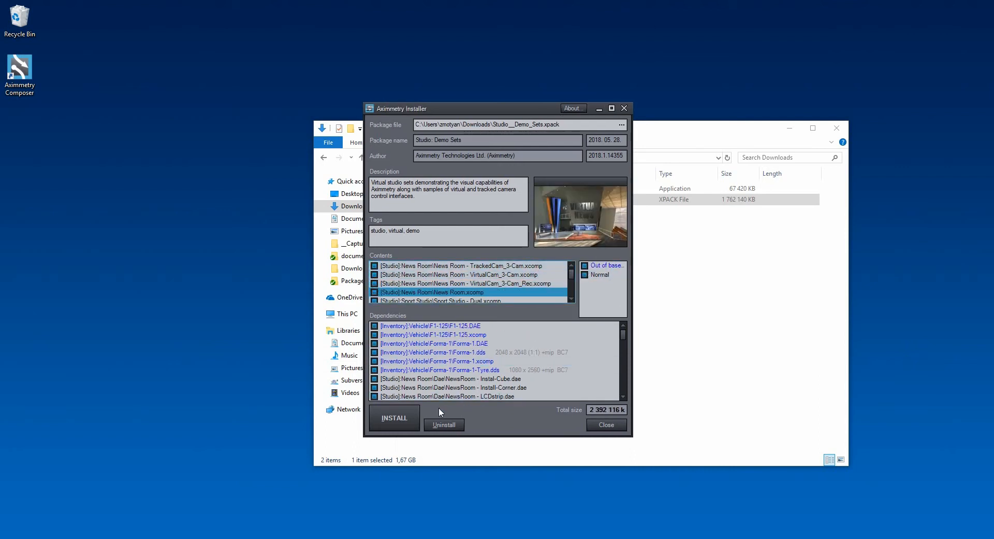
- Install the Studio: Demo Sets package, replacing all existing items of the same name, and close the installer
left_click(386, 412)
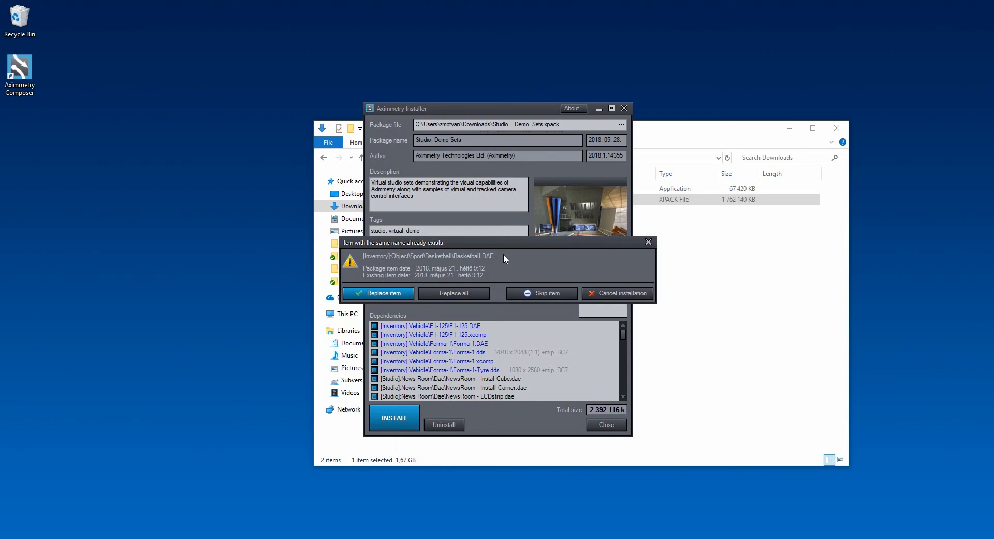
left_click(469, 293)
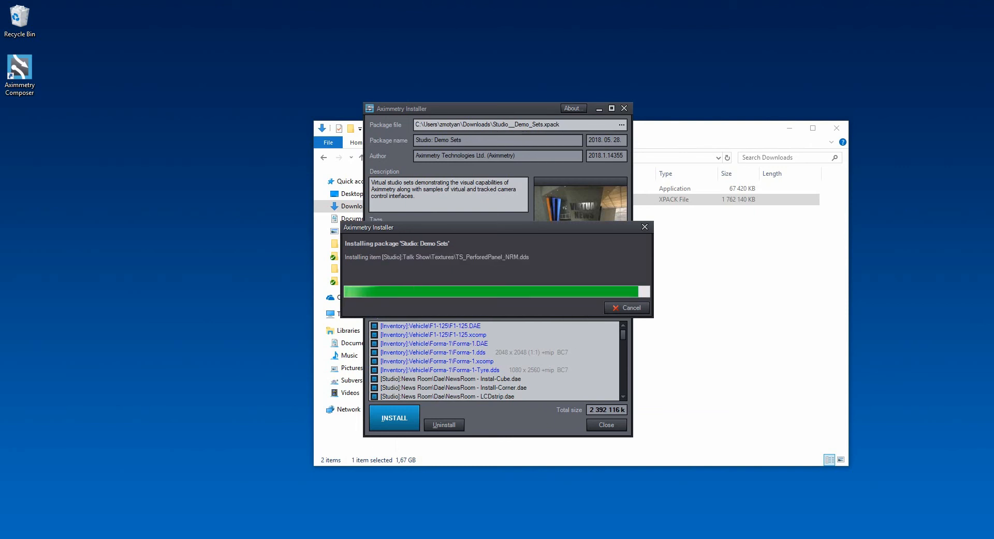
left_click(576, 291)
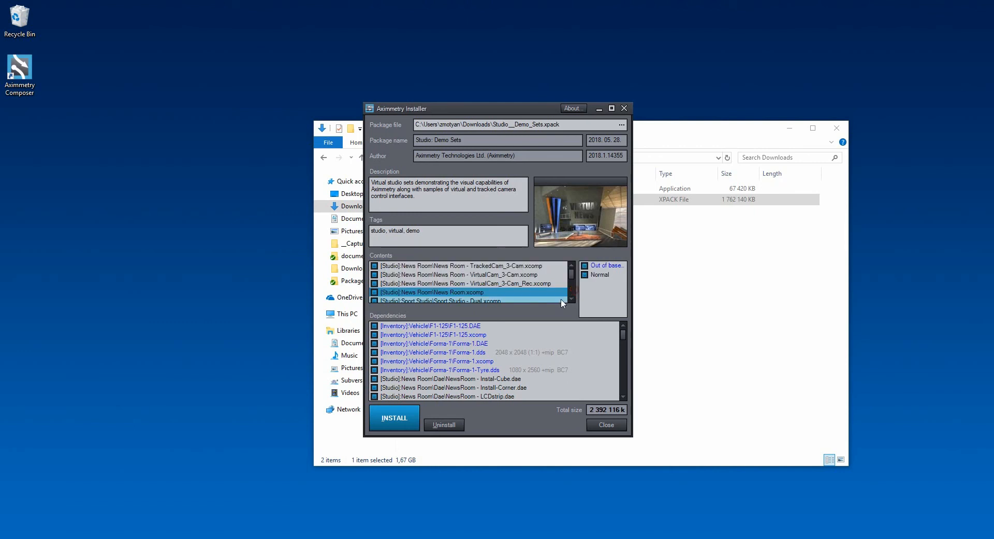
left_click(605, 425)
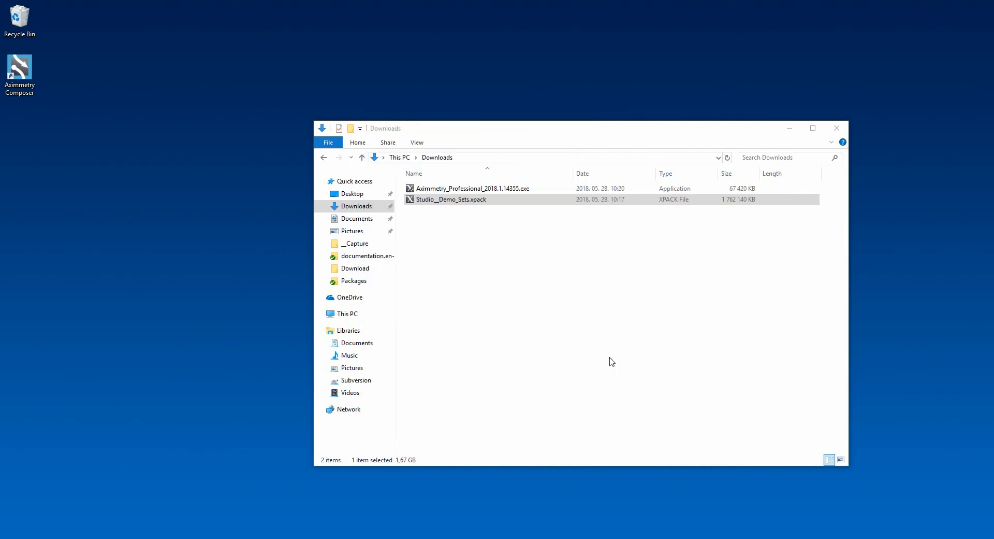
- Open The_Midnight_Show.xpack from Downloads, install the package with its full contents, and close the installer
left_click(515, 132)
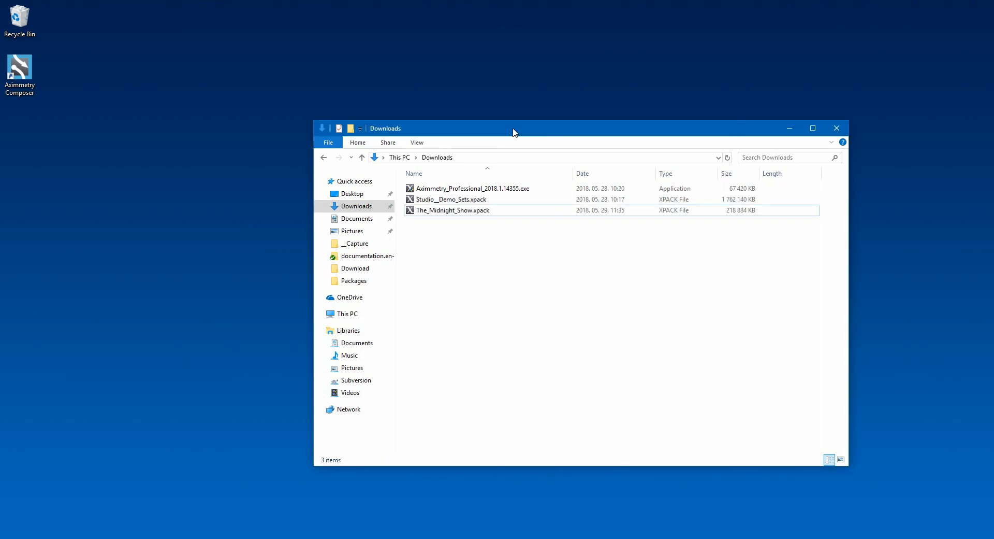
left_click(464, 210)
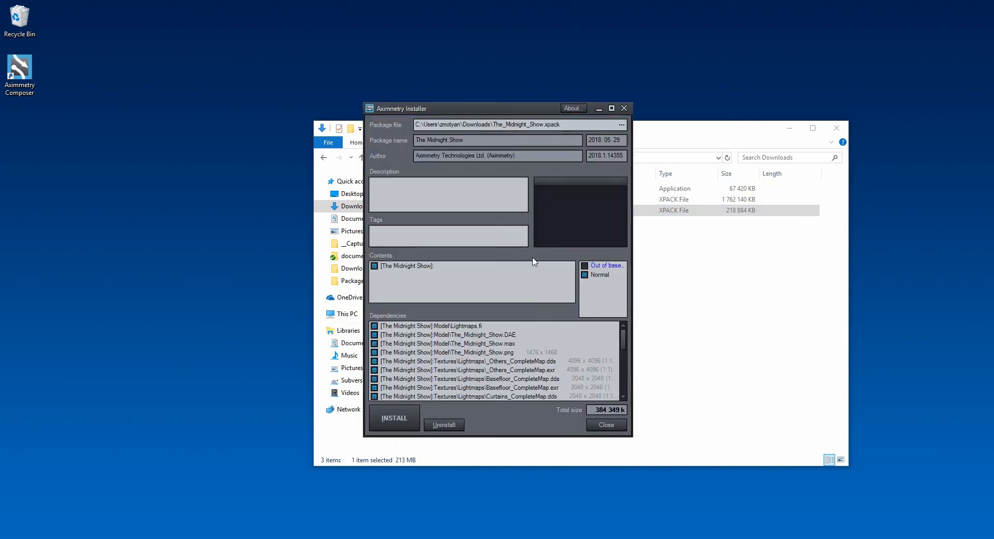
left_click(402, 420)
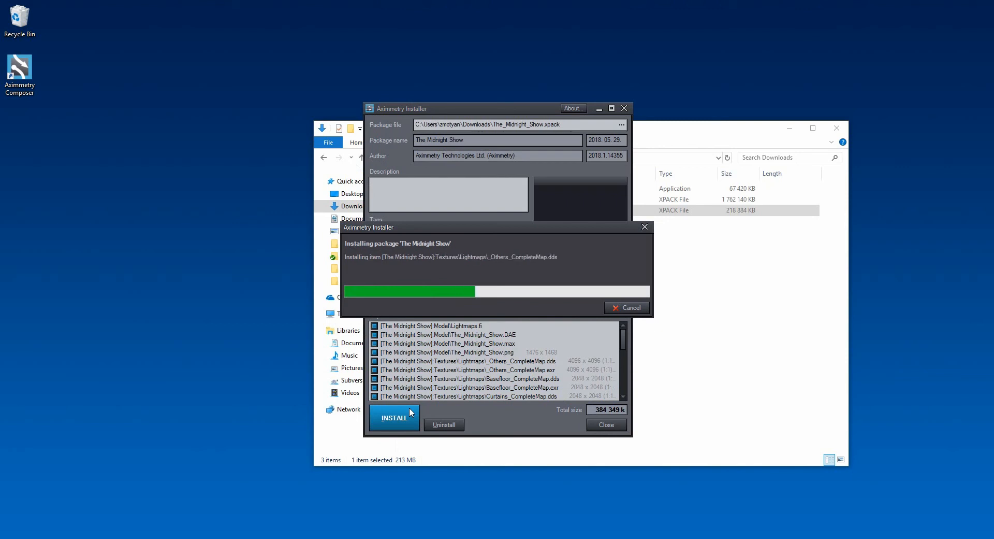
key("Return")
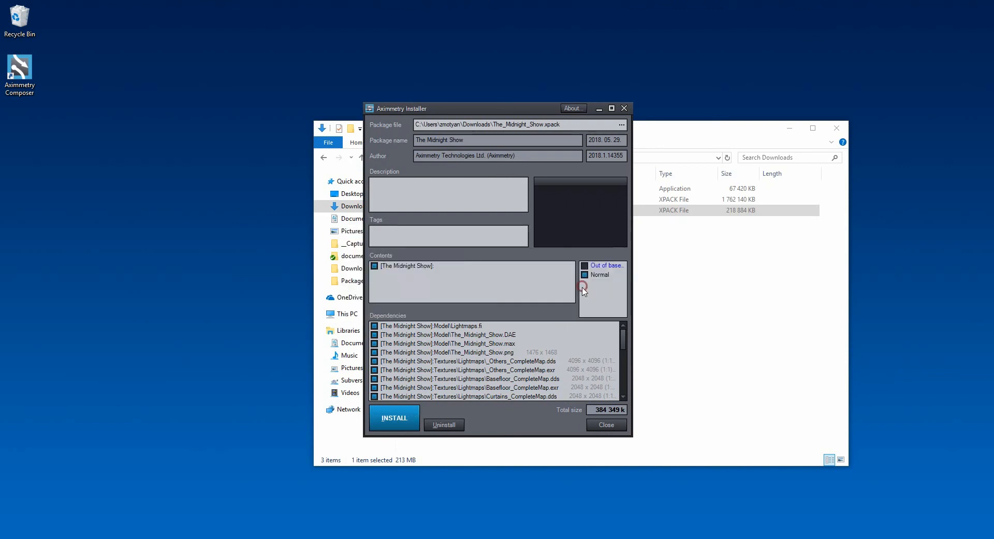
left_click(601, 424)
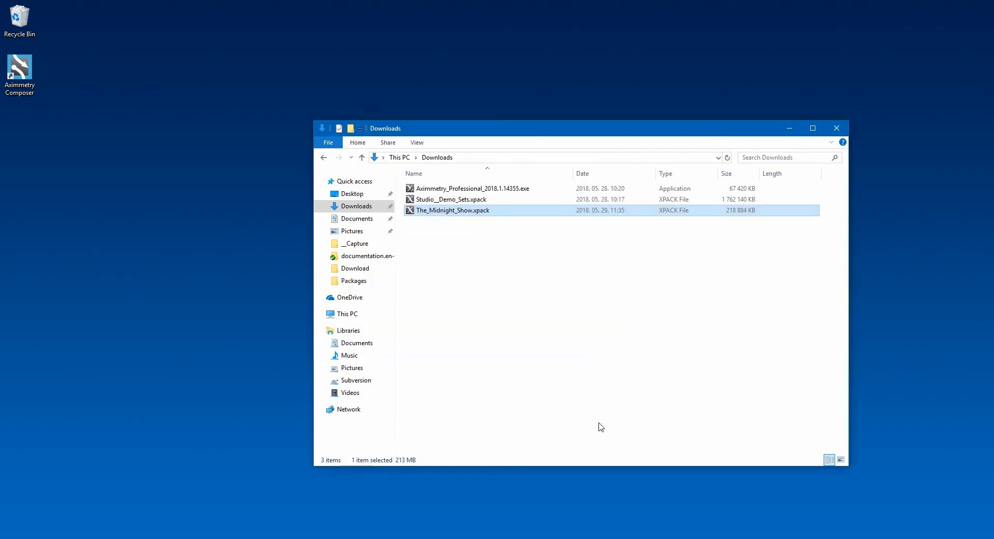